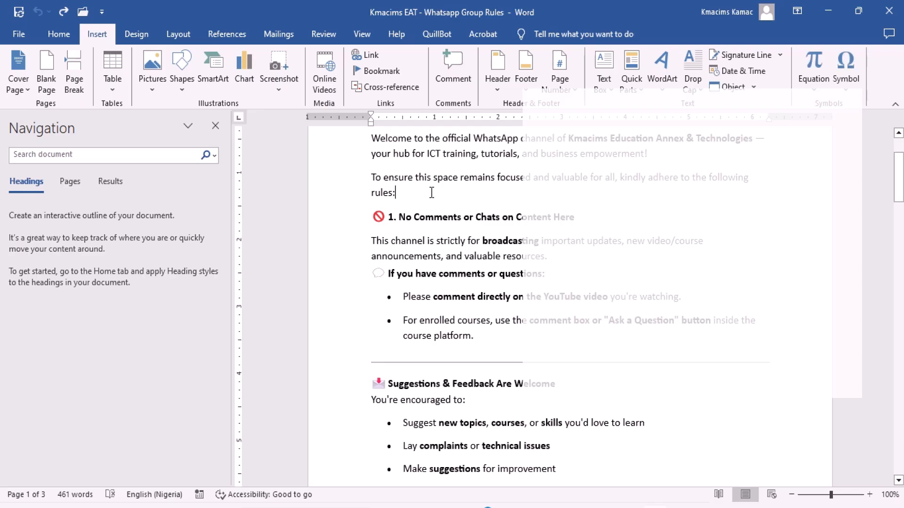
Insert the black Apple logo from the Bing Apple category on a new line after the introductory paragraph ending in "rules:".
key("Return")
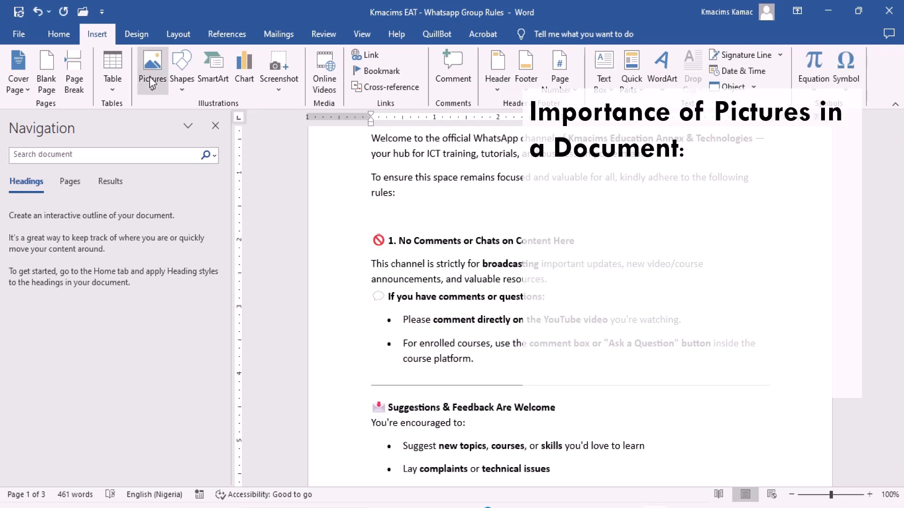
left_click(152, 84)
left_click(169, 142)
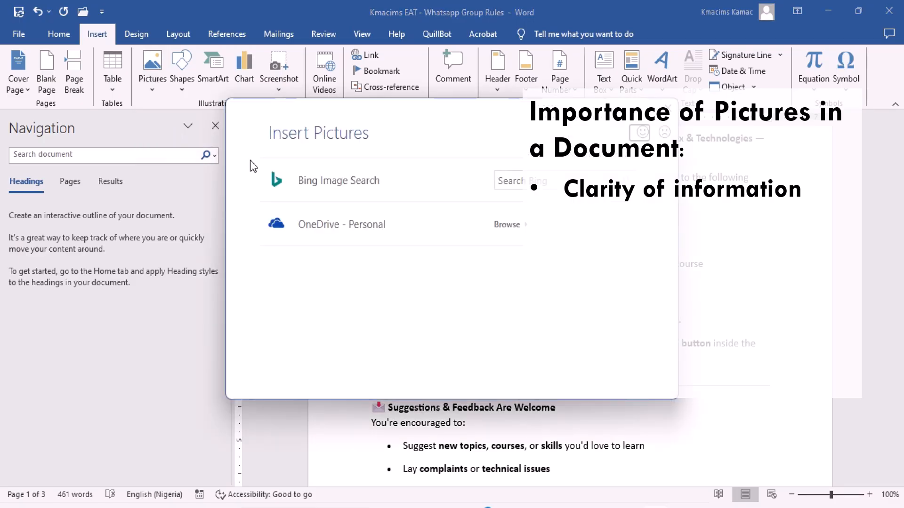
left_click(316, 187)
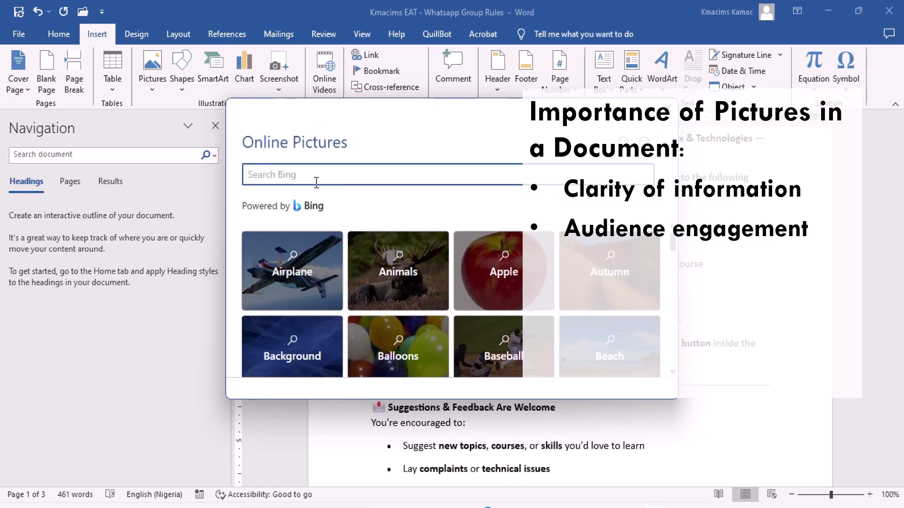
left_click(512, 277)
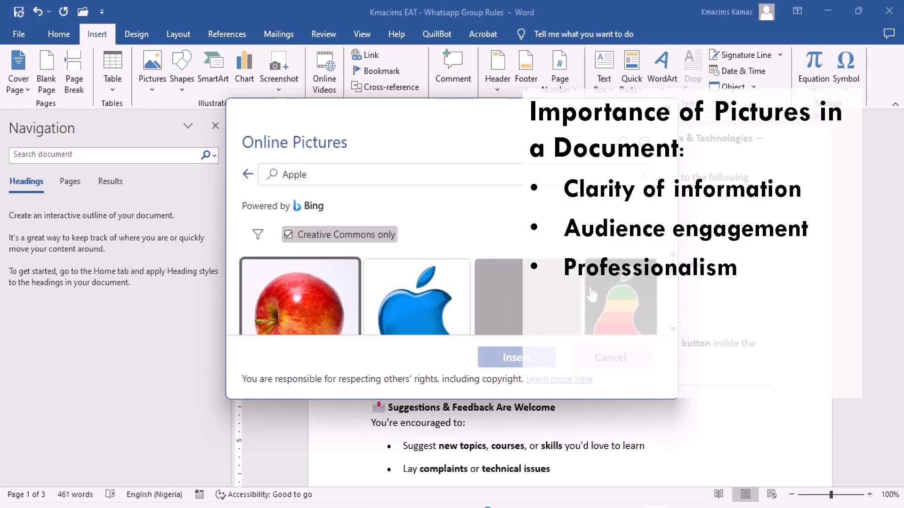
scroll(673, 329, "down", 5)
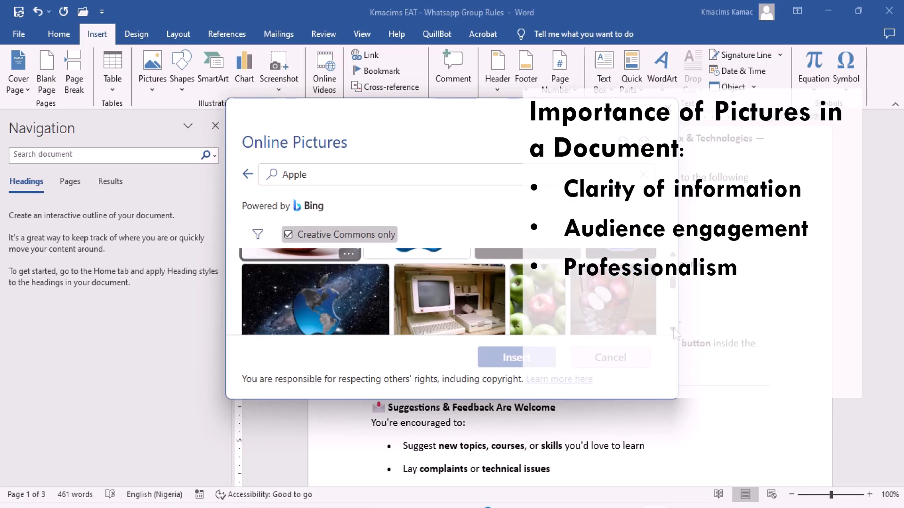
scroll(674, 328, "down", 5)
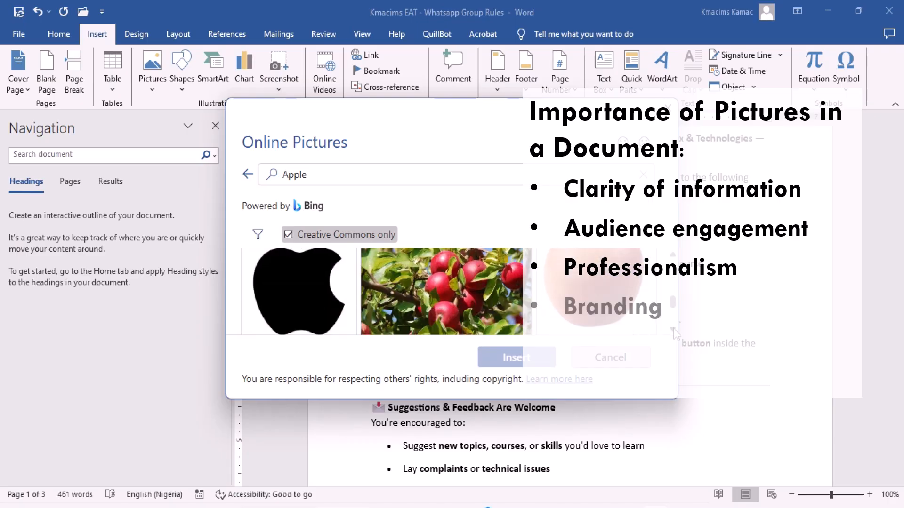
scroll(673, 329, "down", 2)
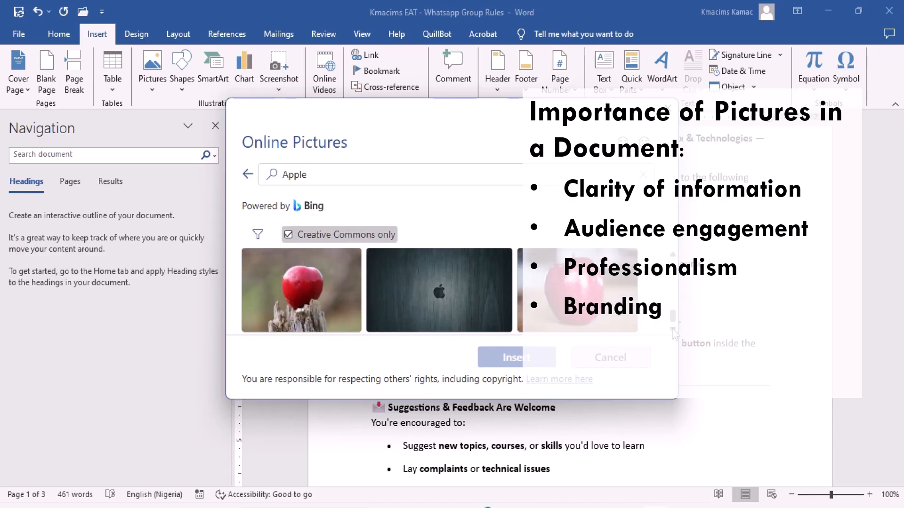
scroll(671, 294, "up", 2)
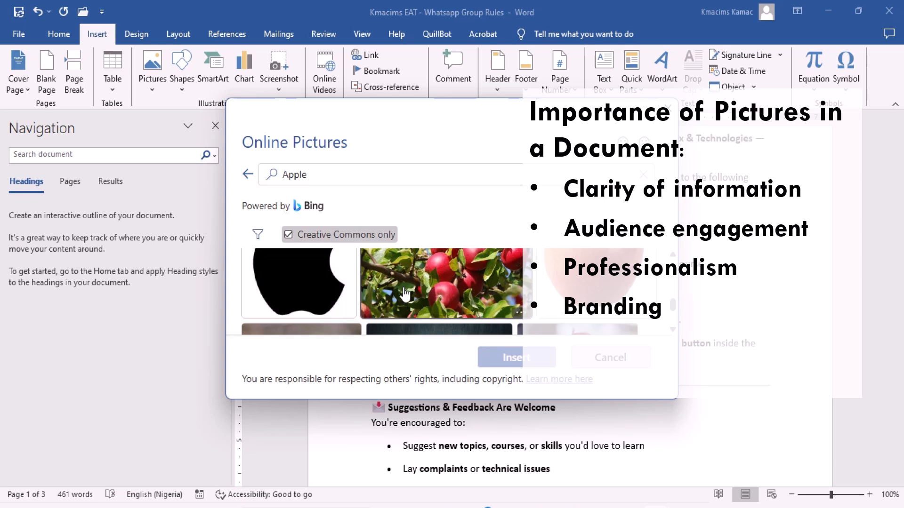
left_click(301, 288)
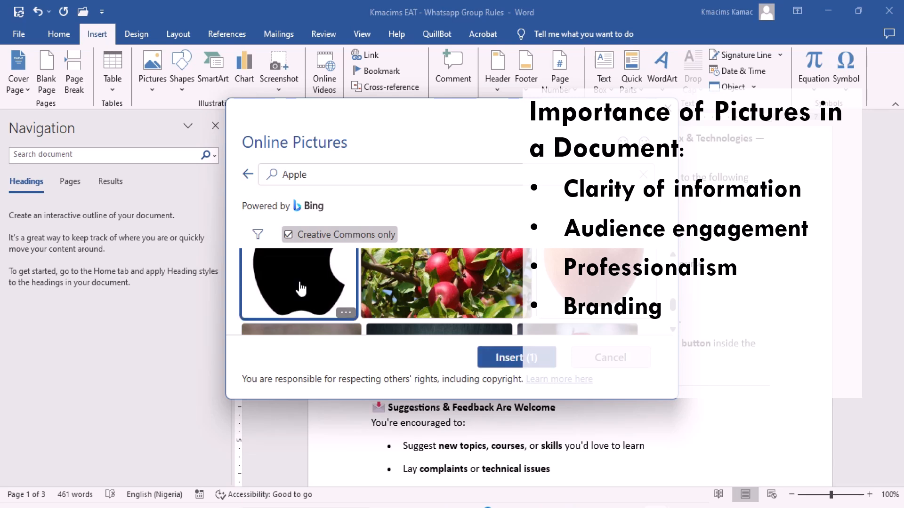
left_click(517, 360)
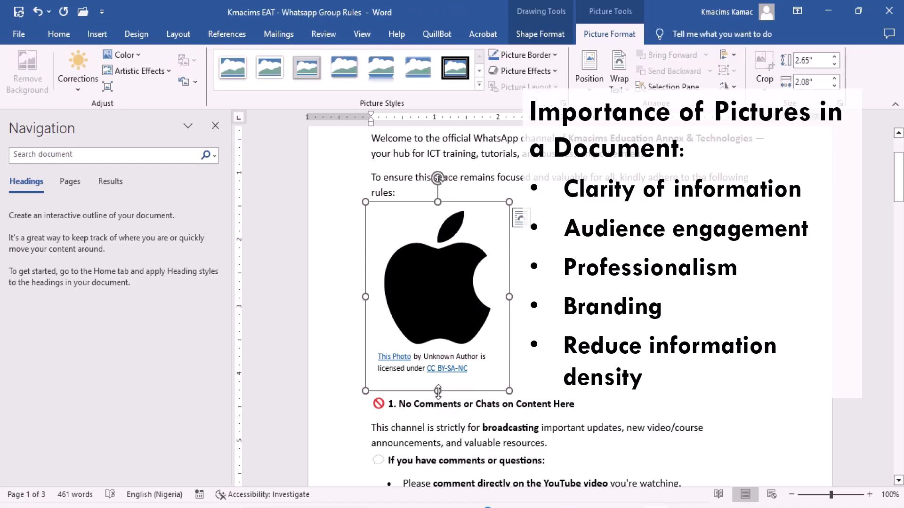
Squash the Apple logo picture to a height of about 1.71 inches, and undo the resize and the picture insertion.
left_click_drag(438, 391, 445, 325)
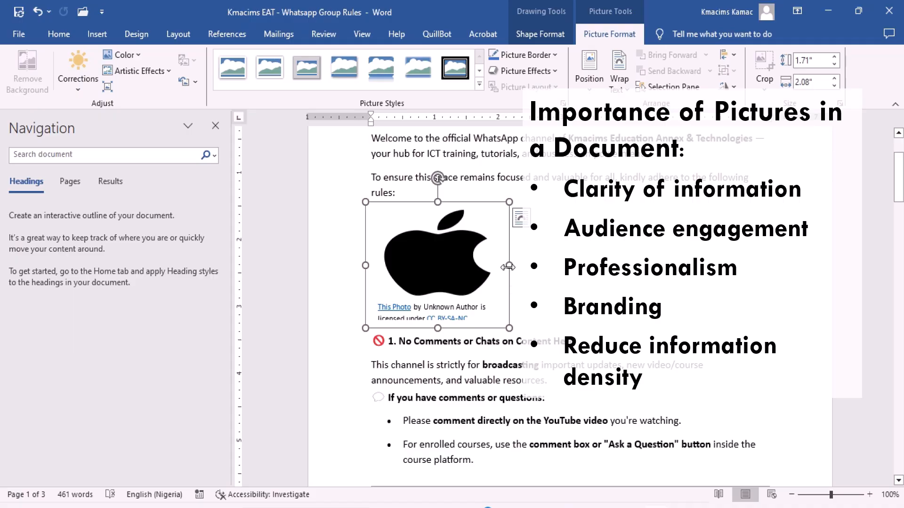
key("ctrl+z")
key("ctrl+z")
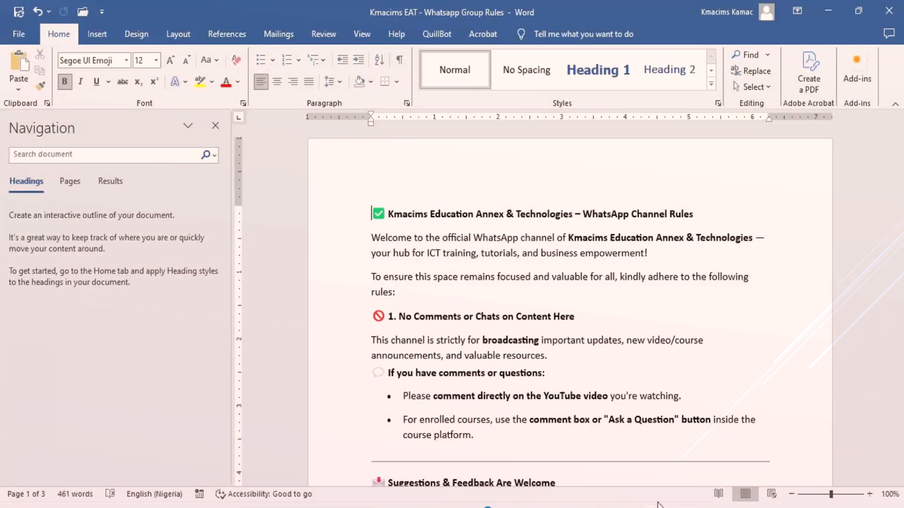
Add an empty line above the "WhatsApp Channel Rules" title at the start of the document.
left_click(518, 324)
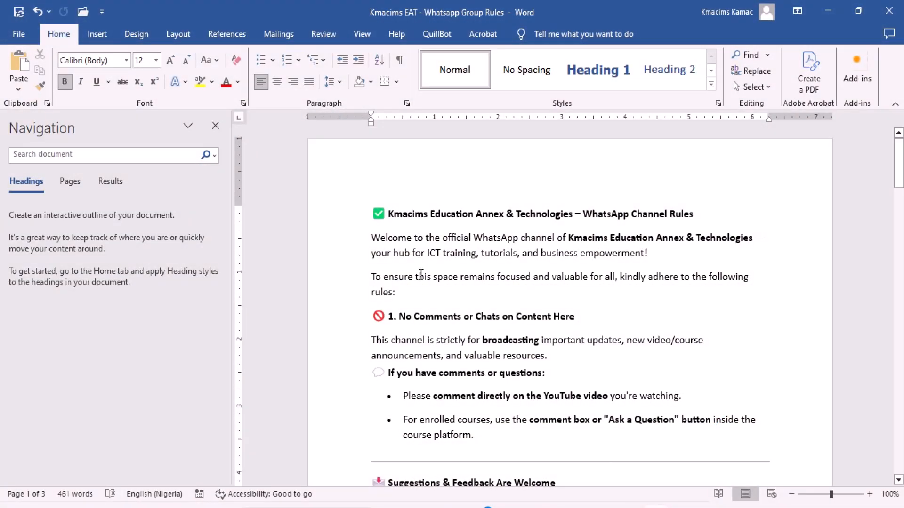
left_click(432, 302)
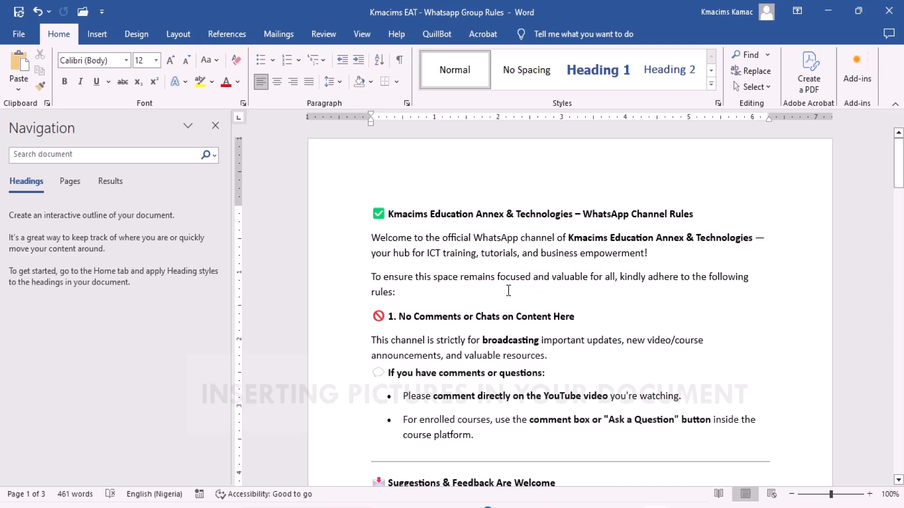
left_click(372, 214)
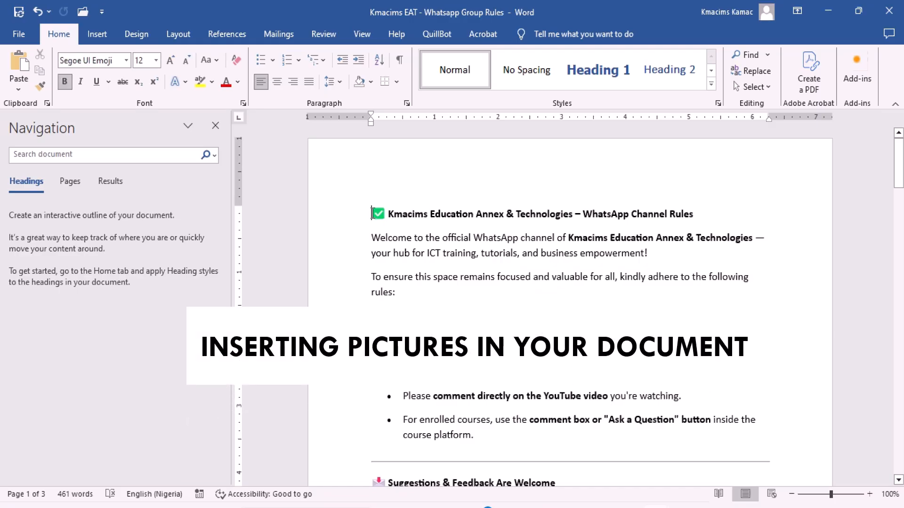
key("Return")
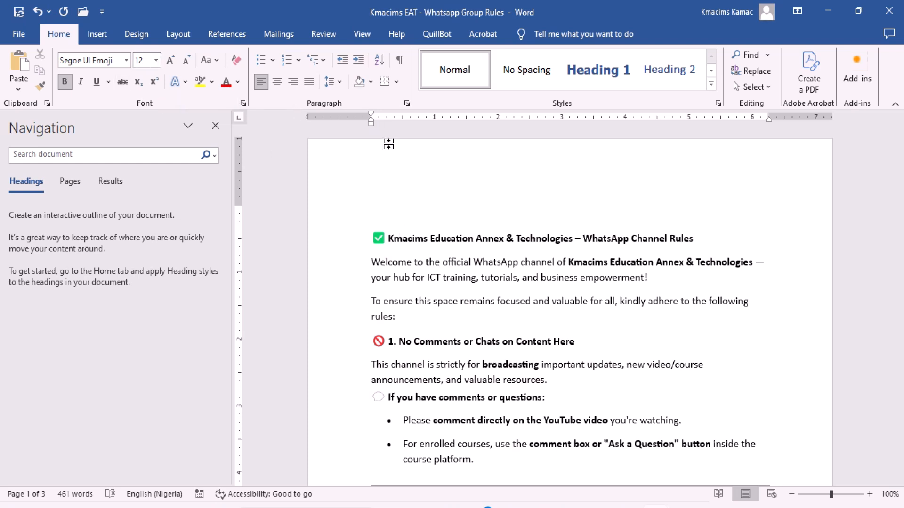
Insert the "Kmacims Logo bg" picture from this device's Web Design folder on the empty line above the title.
left_click(609, 328)
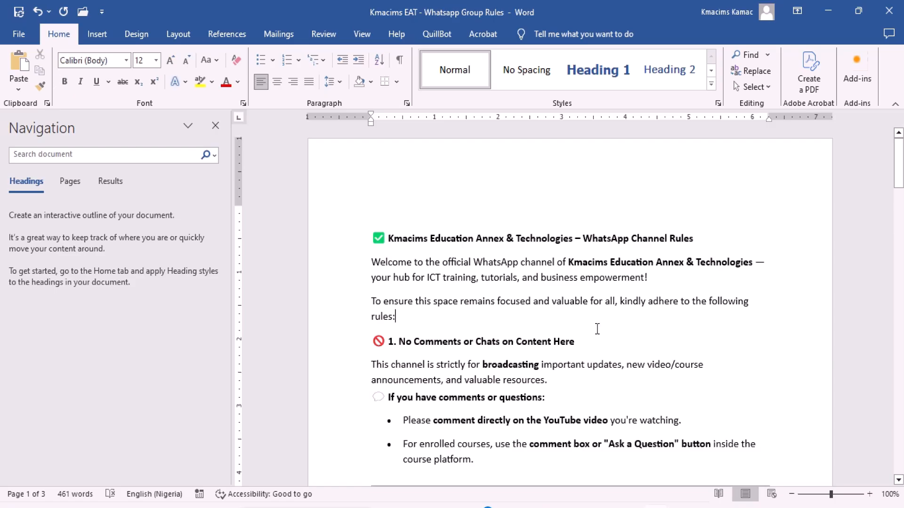
left_click(383, 210)
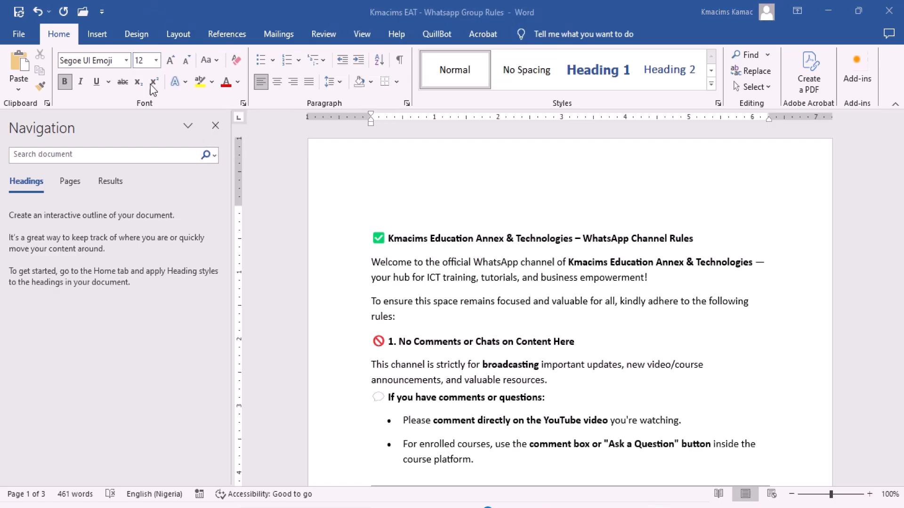
left_click(96, 41)
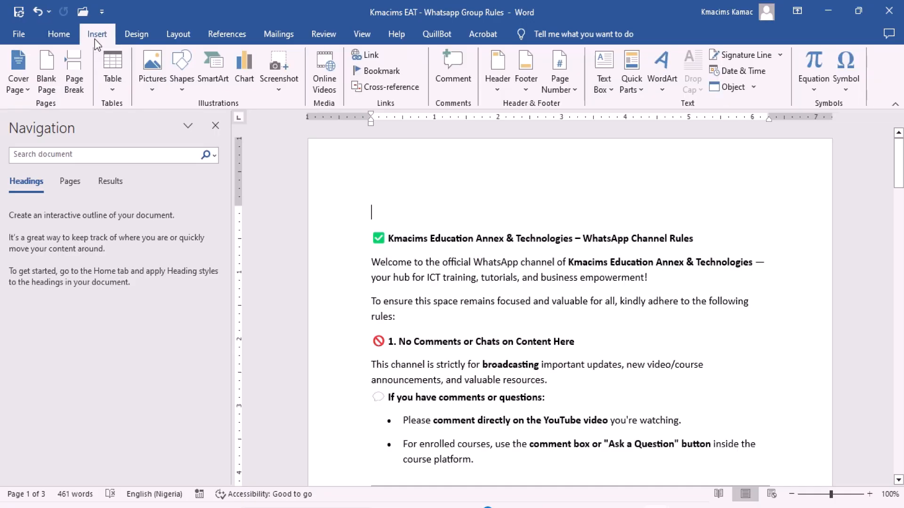
left_click(157, 83)
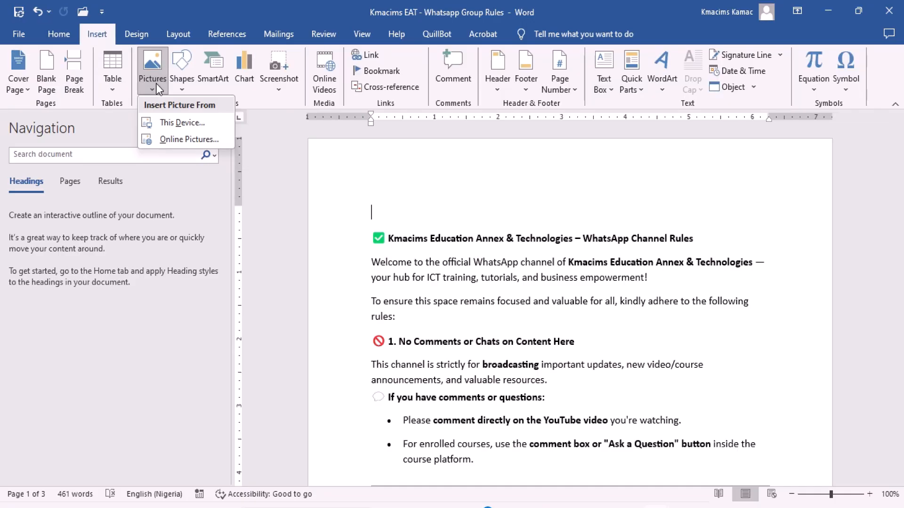
left_click(188, 124)
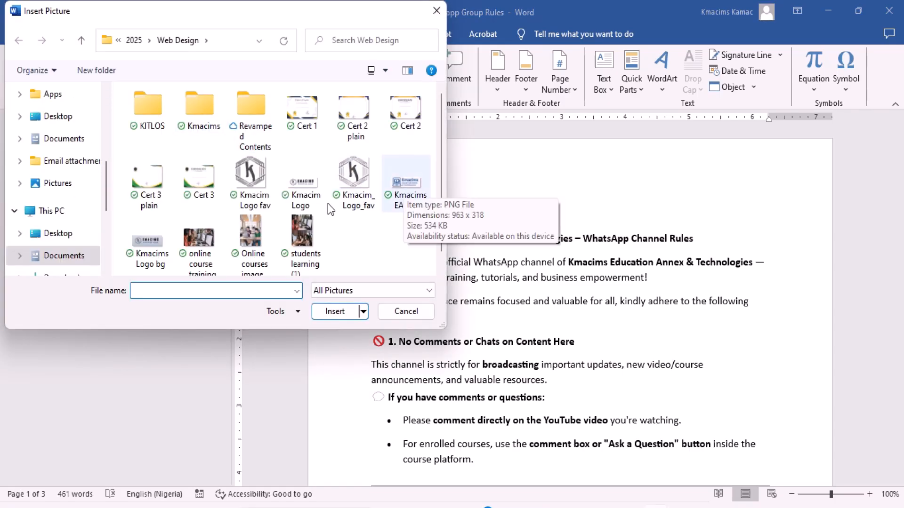
left_click(143, 241)
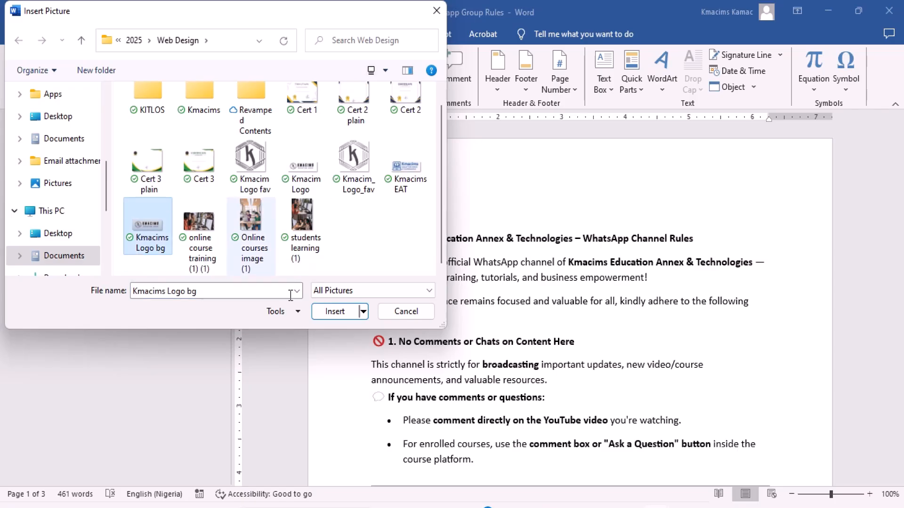
left_click(334, 314)
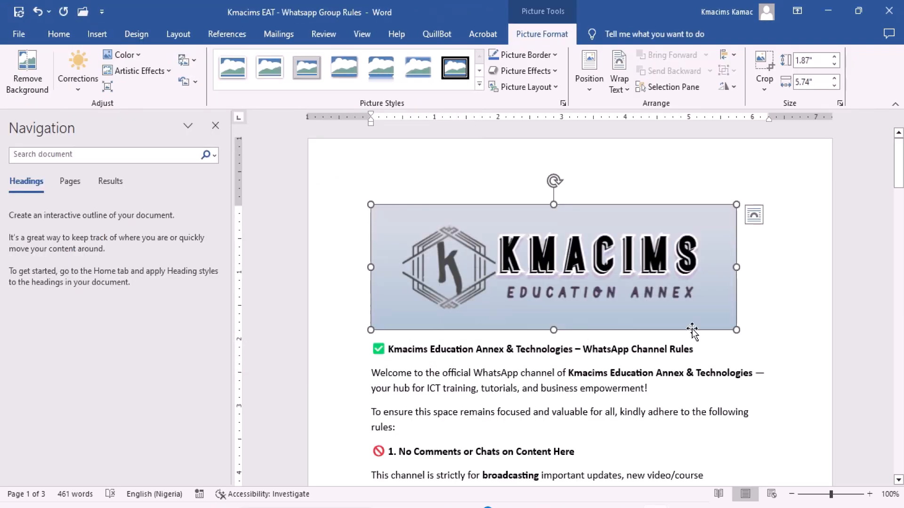
Delete the logo picture above the title.
left_click(766, 313)
left_click(600, 290)
key("Delete")
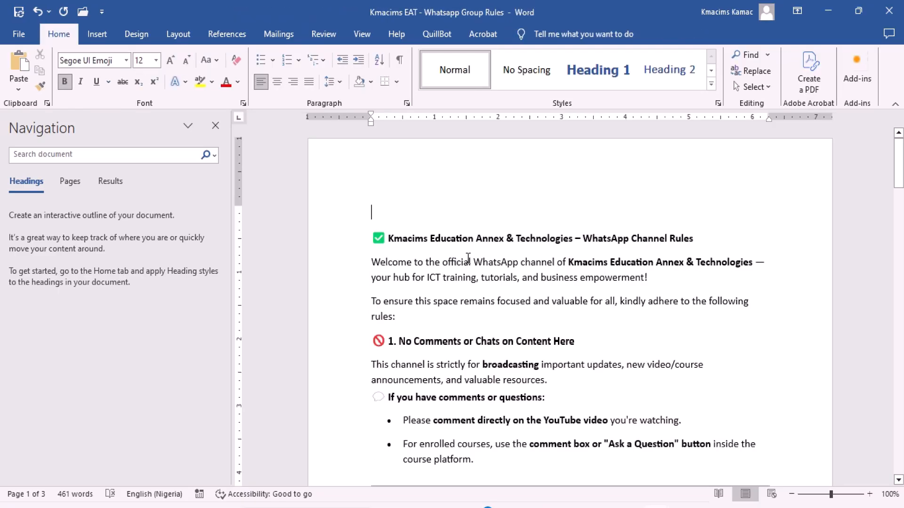
Add an empty line after the paragraph ending in "rules:", and undo both that line and the logo's deletion.
left_click(421, 326)
key("Return")
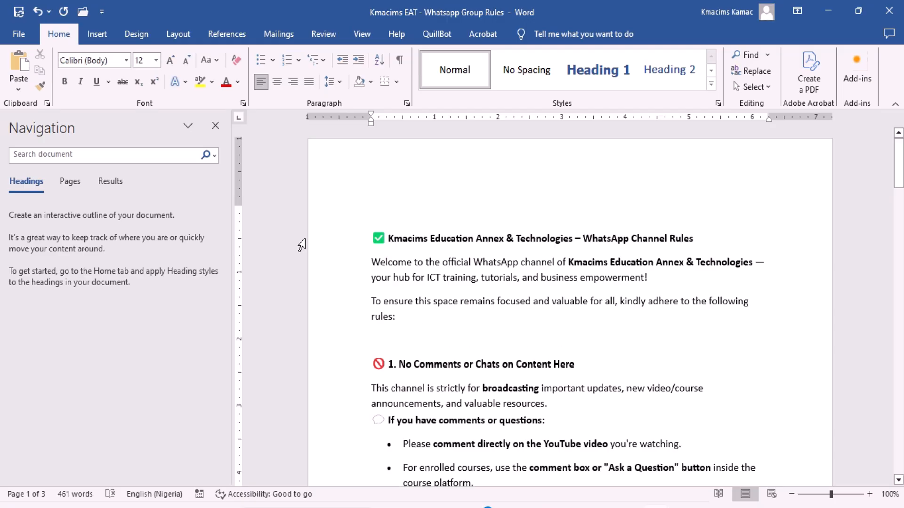
key("ctrl+z")
key("ctrl+z")
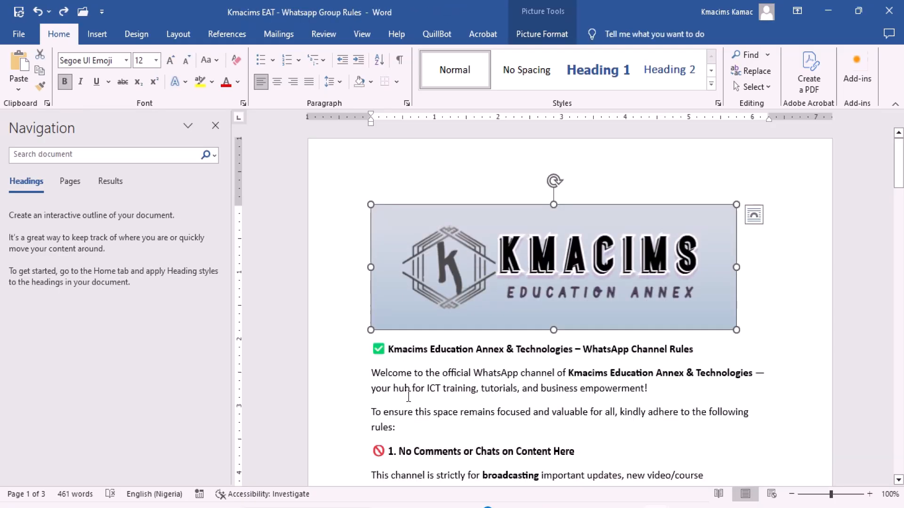
Insert the Air China Cargo airplane picture from the Bing Airplane category on a new line after the paragraph ending in "rules:".
key("ctrl+y")
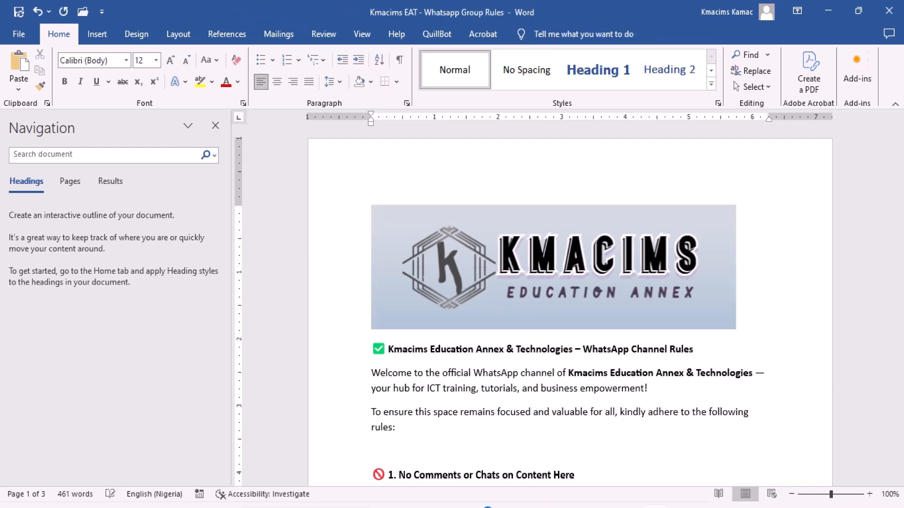
left_click(106, 35)
left_click(148, 75)
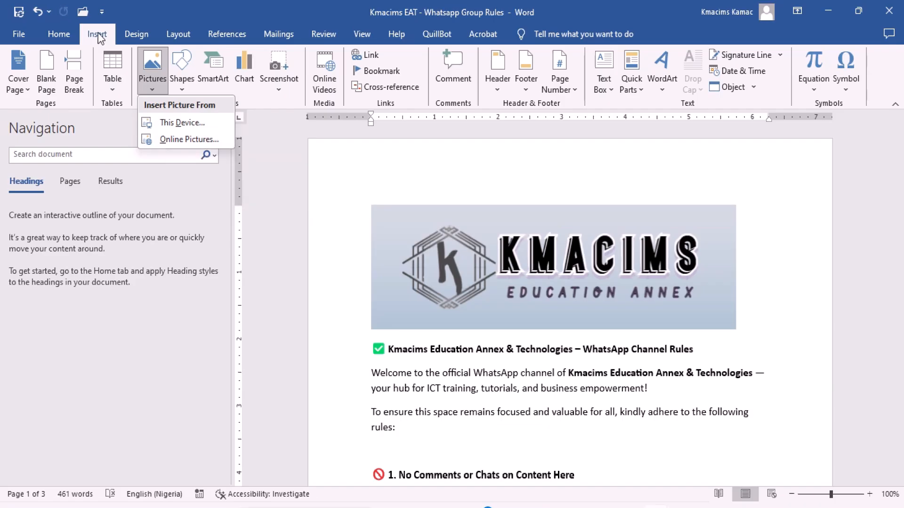
left_click(179, 140)
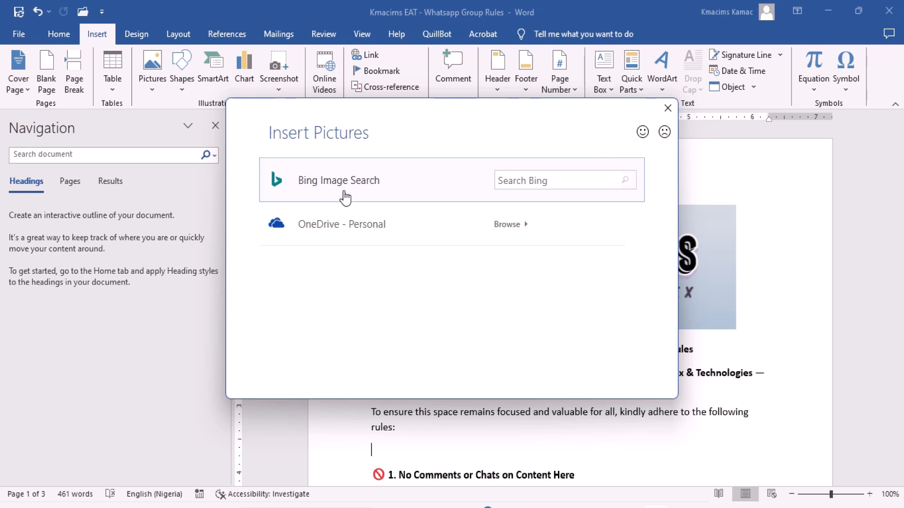
left_click(337, 190)
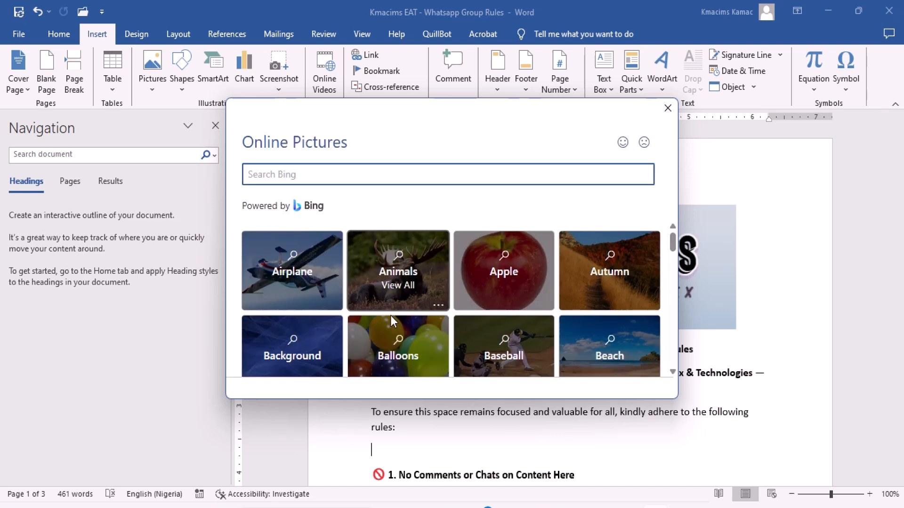
left_click(311, 279)
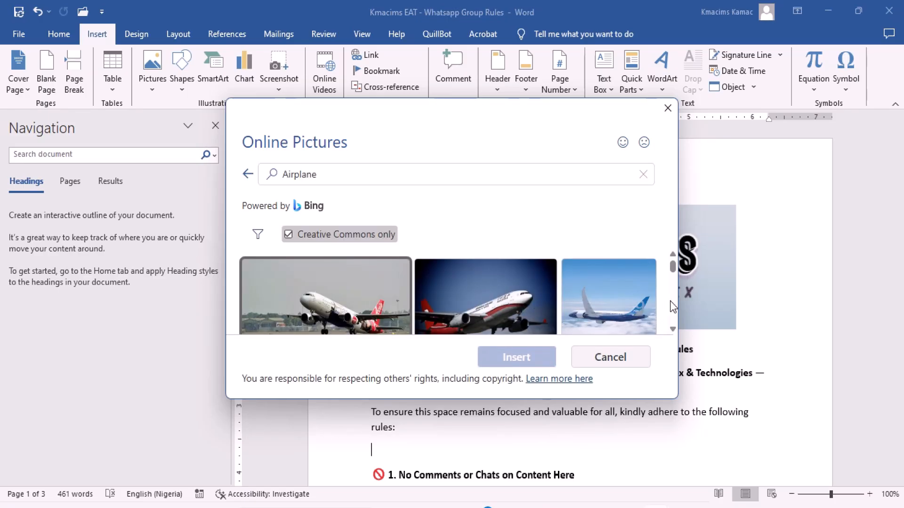
scroll(671, 304, "down", 1)
scroll(670, 311, "down", 1)
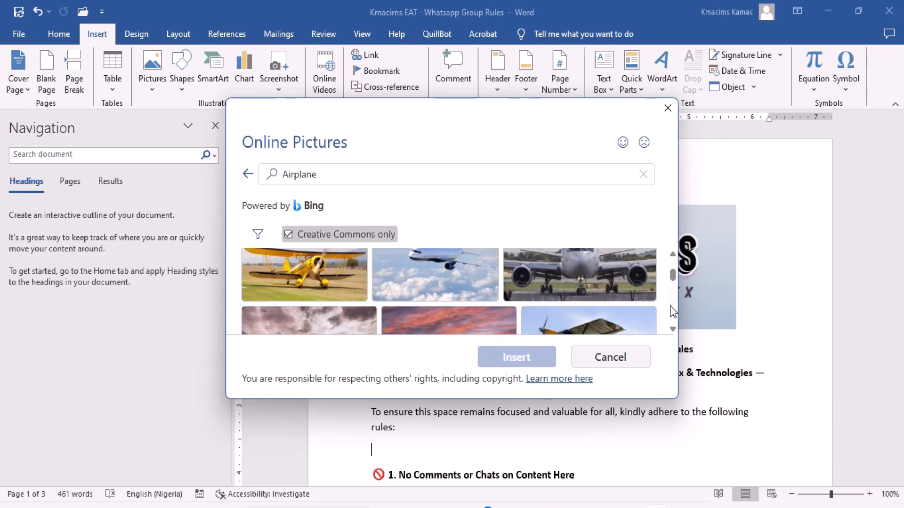
scroll(670, 310, "down", 1)
scroll(671, 308, "down", 1)
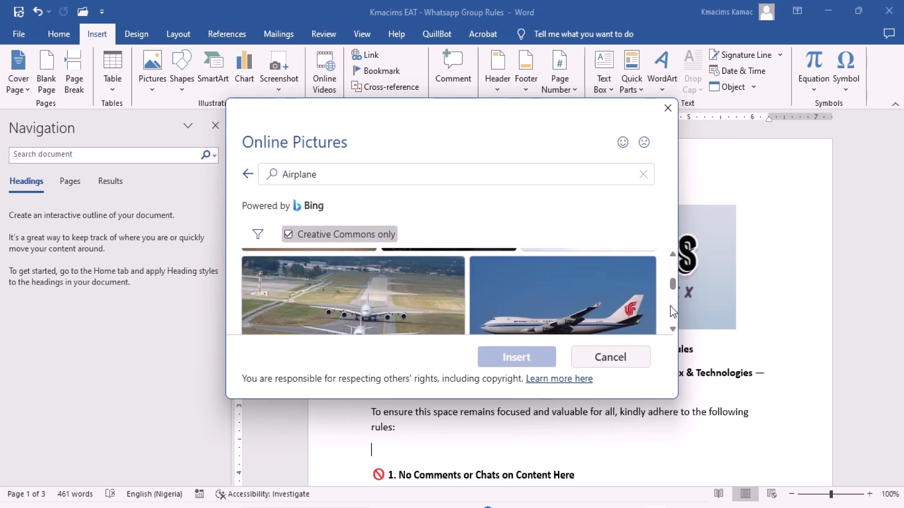
left_click(615, 322)
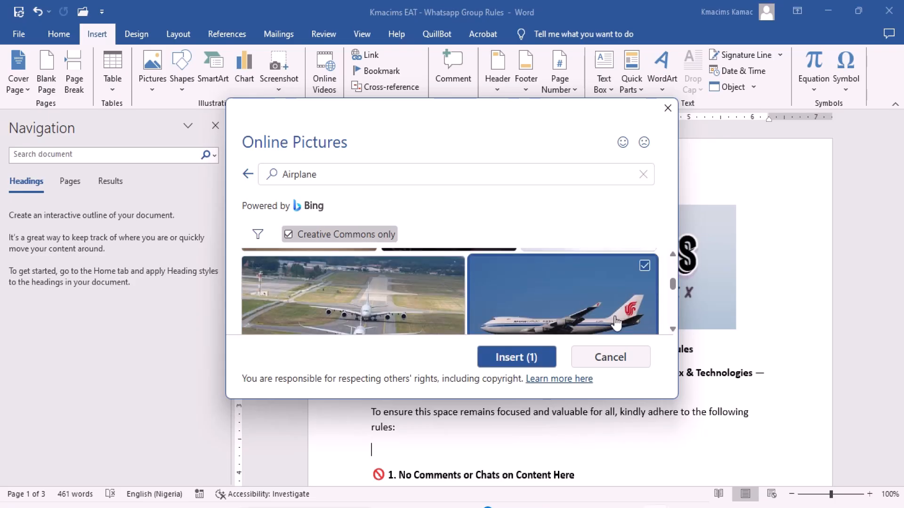
left_click(528, 358)
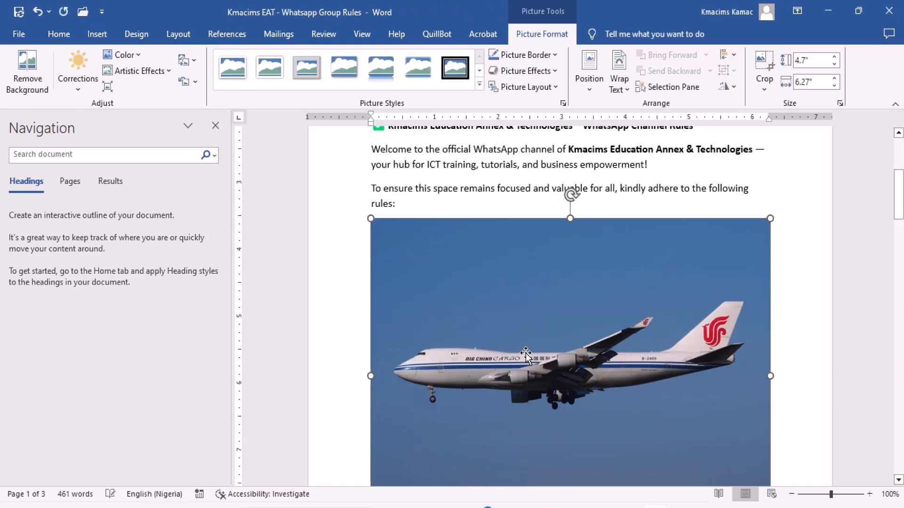
Shrink the airplane picture proportionally to about 2.8" high and 3.74" wide.
left_click(899, 481)
left_click(899, 481)
left_click(900, 481)
left_click(899, 481)
left_click(899, 480)
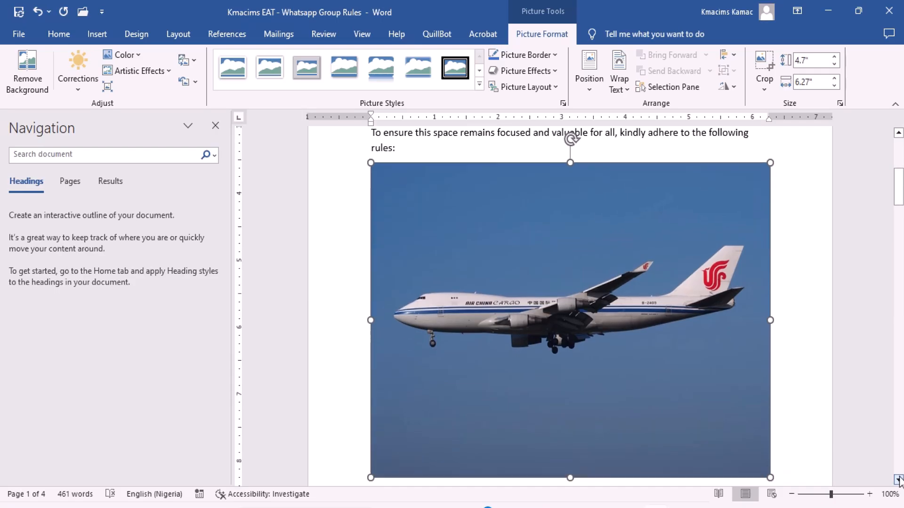
left_click(899, 481)
left_click(899, 481)
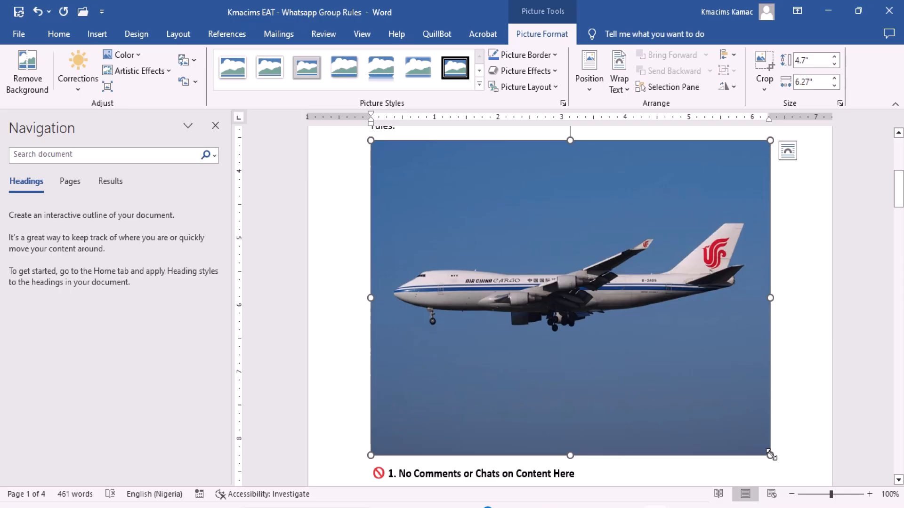
left_click_drag(770, 455, 580, 333)
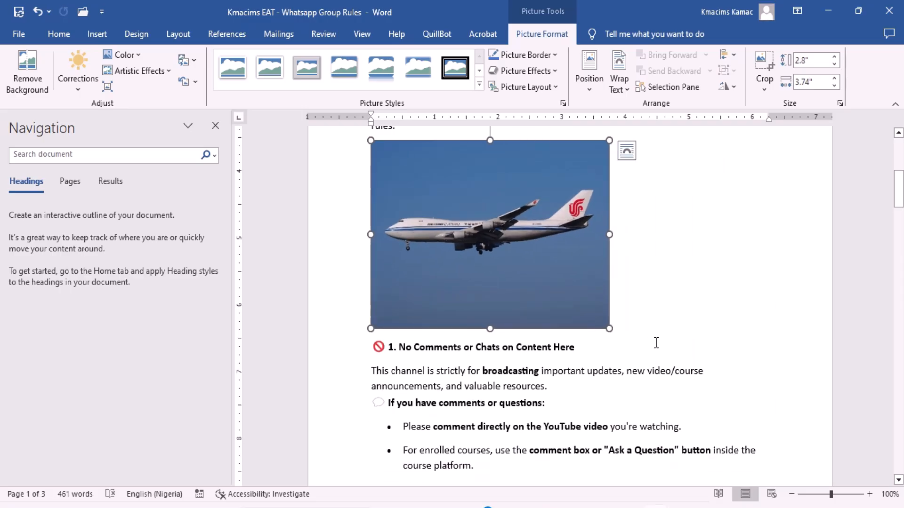
left_click(657, 343)
left_click(636, 323)
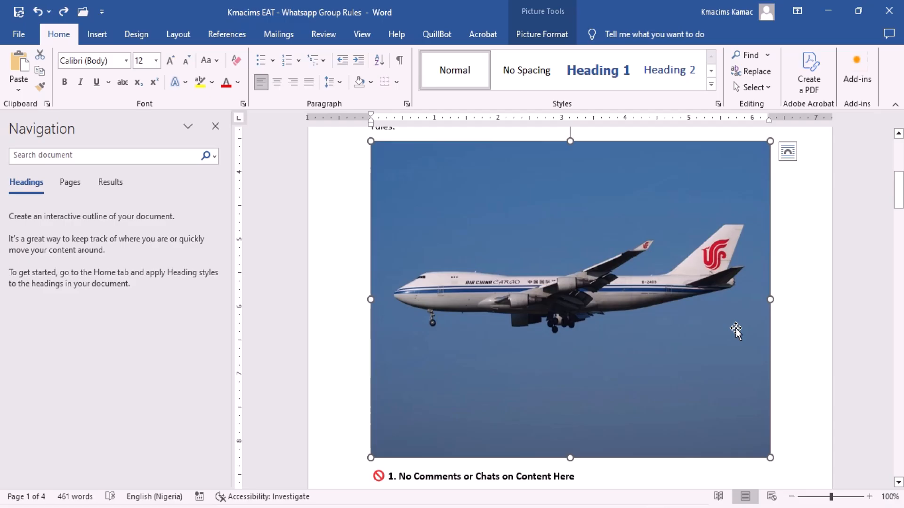
left_click(805, 299)
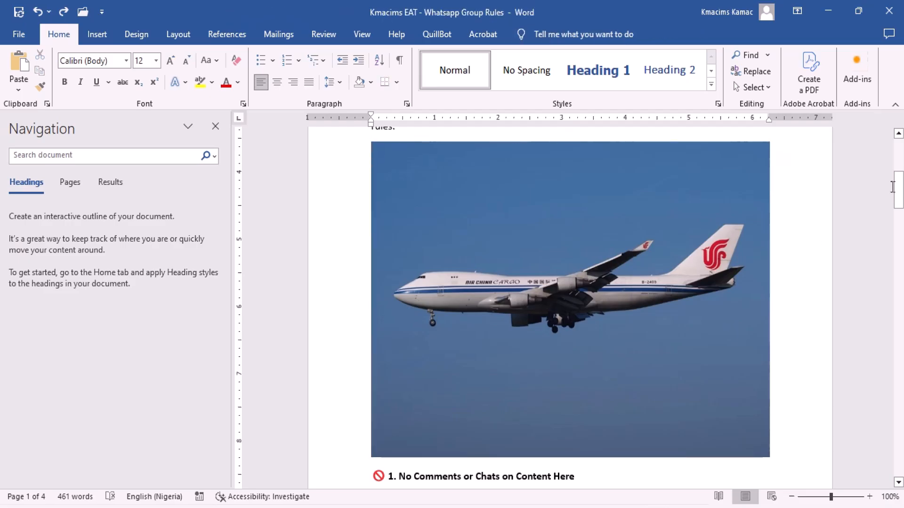
Select the logo and airplane pictures in turn, and display the picture formatting options for the logo.
left_click(900, 161)
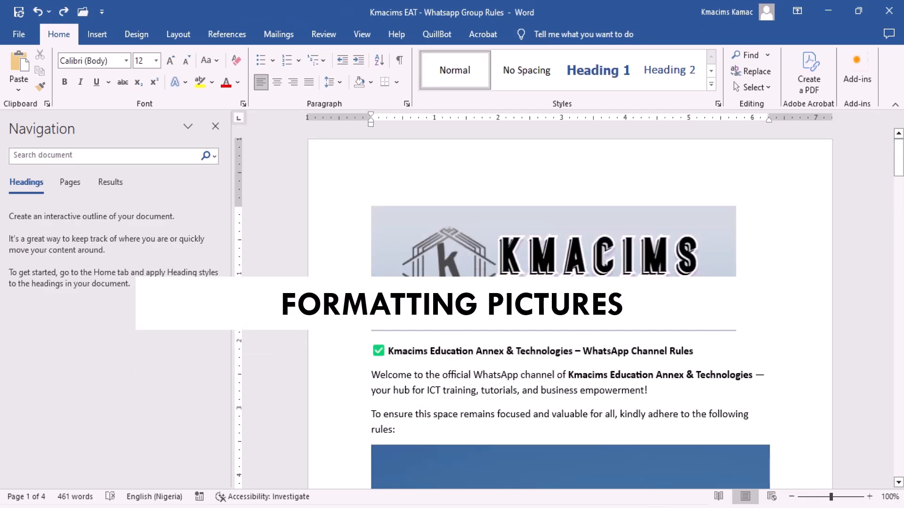
left_click(589, 301)
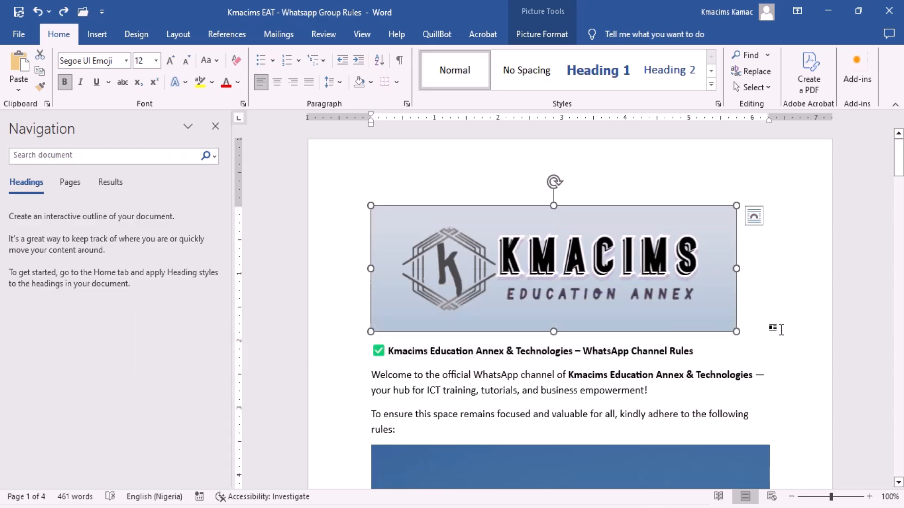
left_click(681, 408)
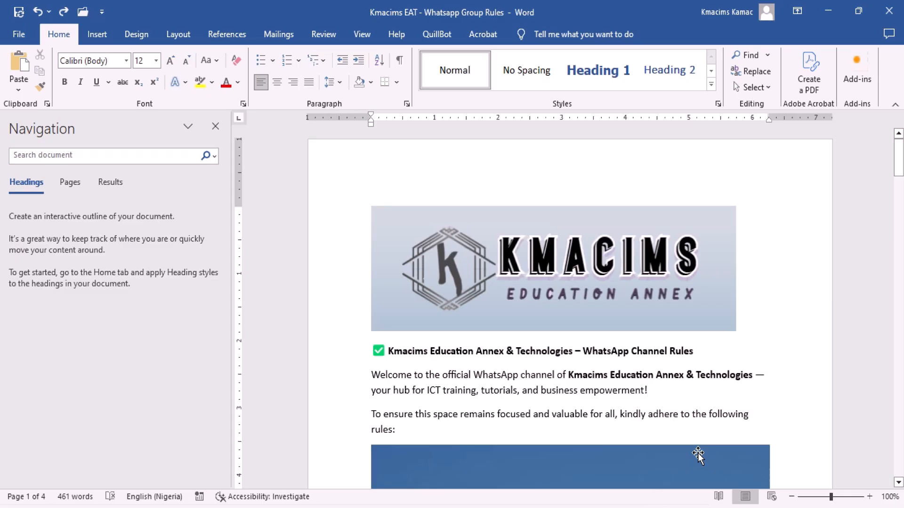
left_click(700, 453)
left_click(898, 483)
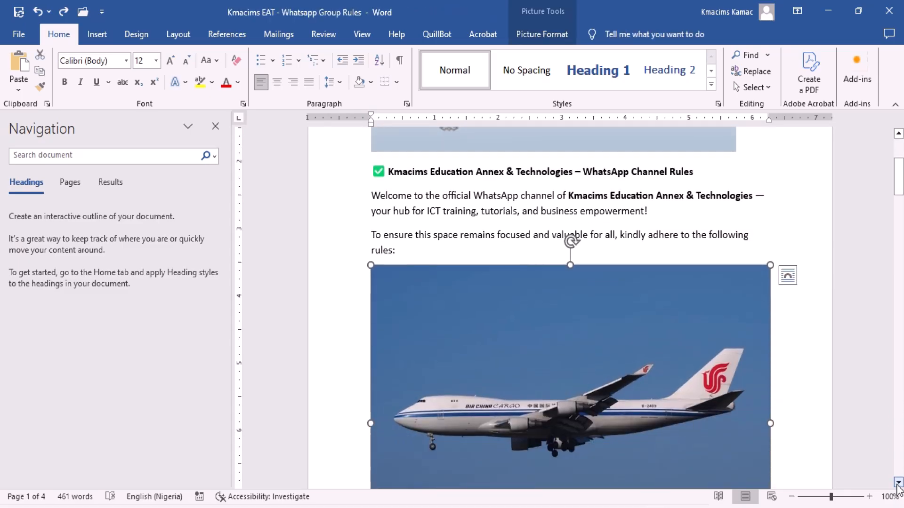
left_click(898, 484)
left_click(898, 484)
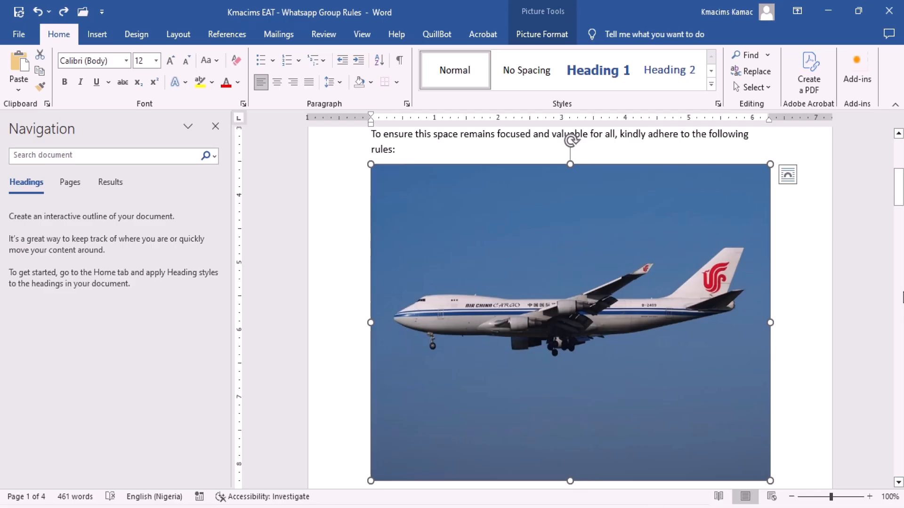
left_click(900, 164)
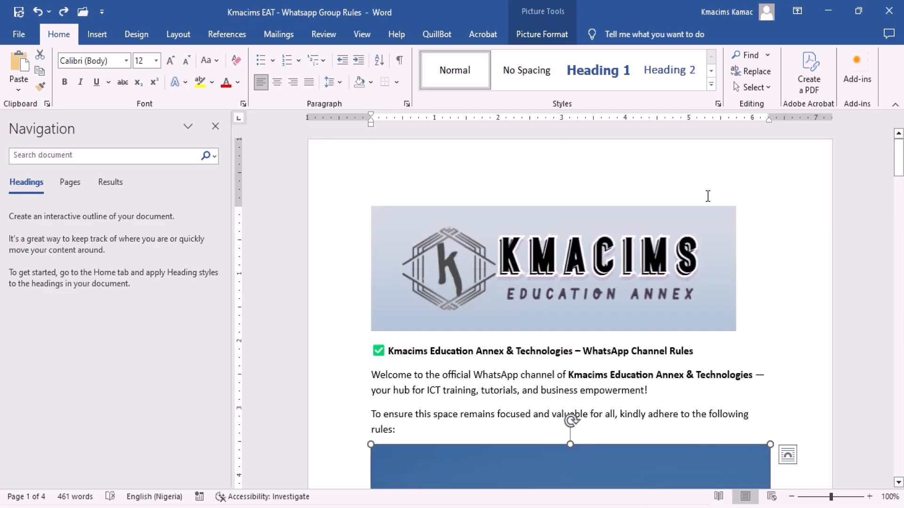
left_click(673, 238)
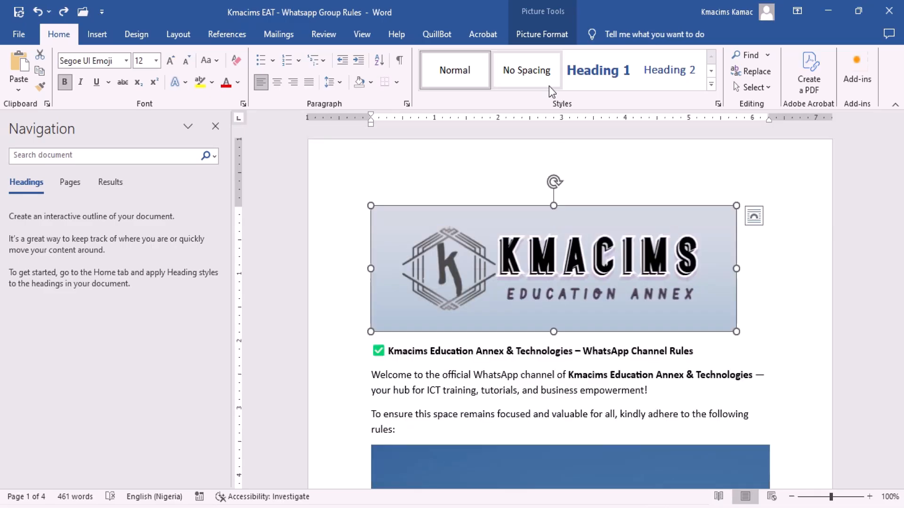
left_click(546, 38)
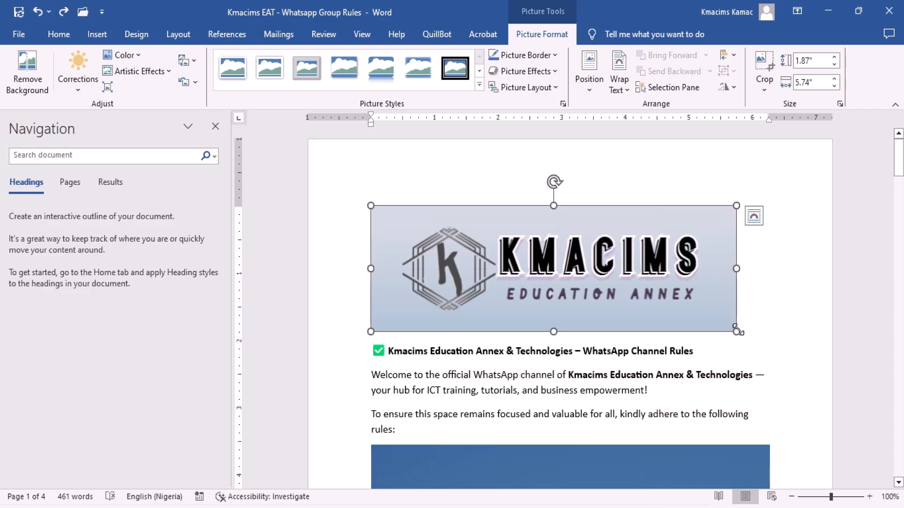
Shrink the airplane picture below the paragraph ending in "rules:" proportionally to about 3.09" high and 4.13" wide.
scroll(718, 370, "down", 10)
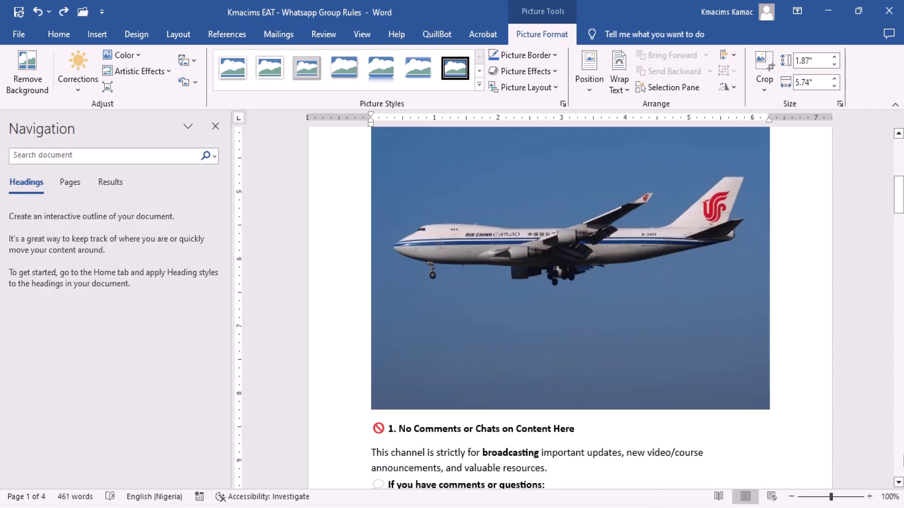
left_click(725, 370)
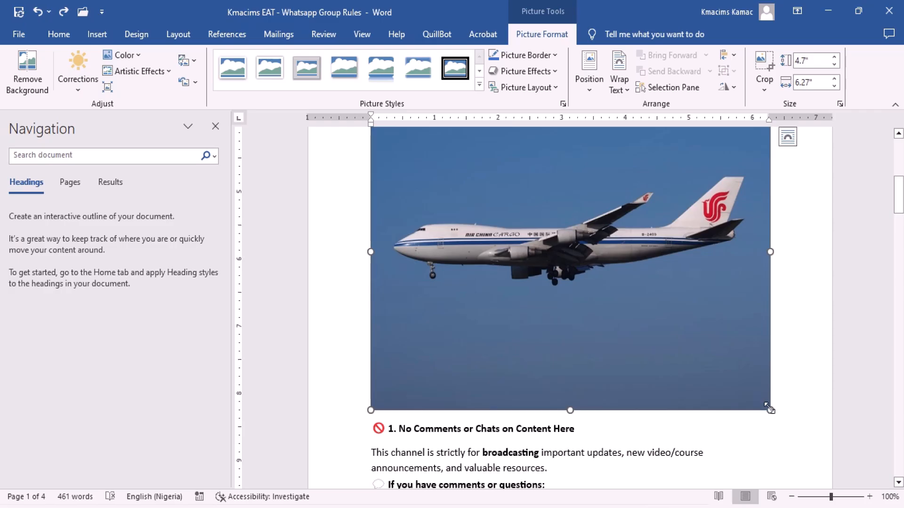
left_click_drag(770, 411, 631, 305)
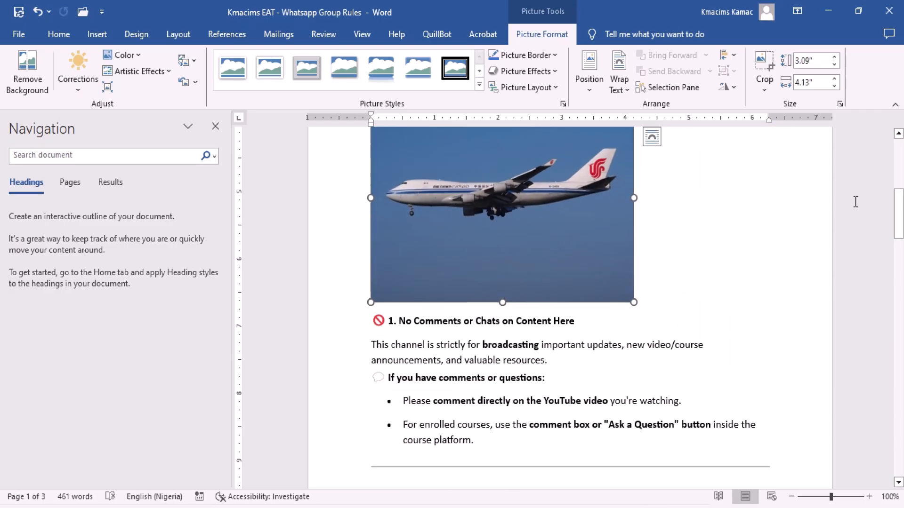
left_click(898, 133)
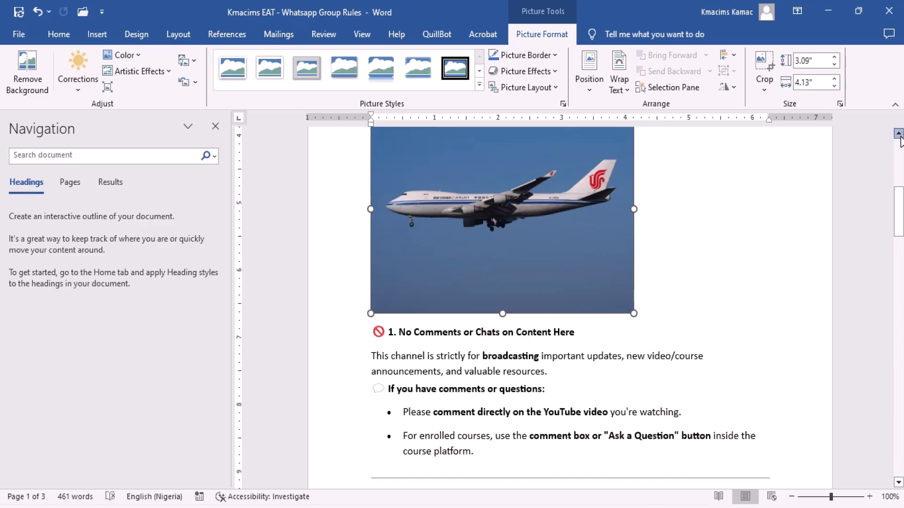
left_click(899, 135)
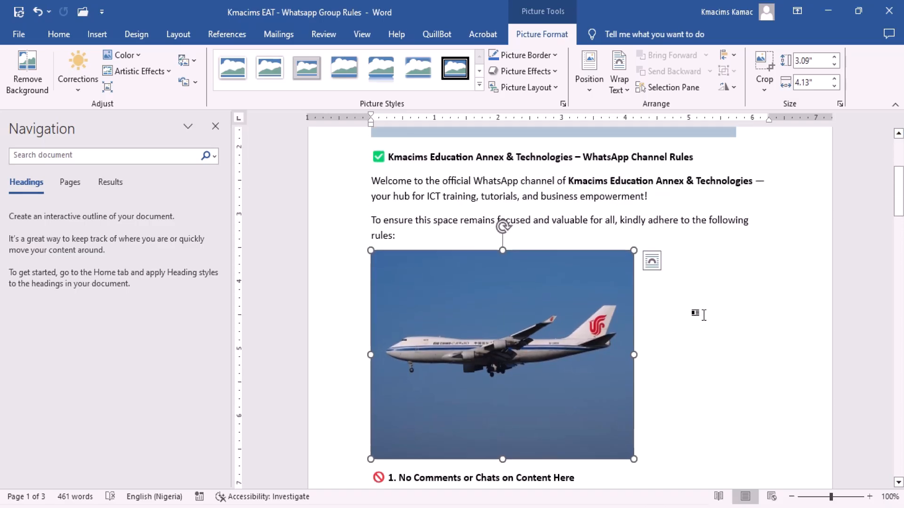